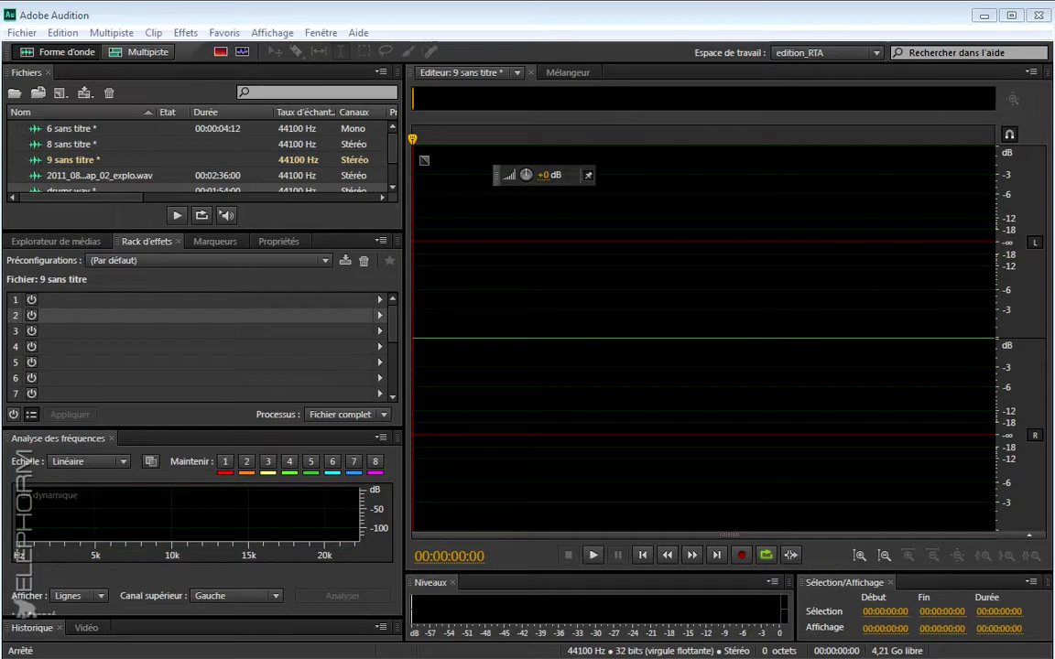
Turn off loop playback and record a new vocal take of about 8 seconds in the untitled file.
{"action": "left_click", "coordinate": [765, 555]}
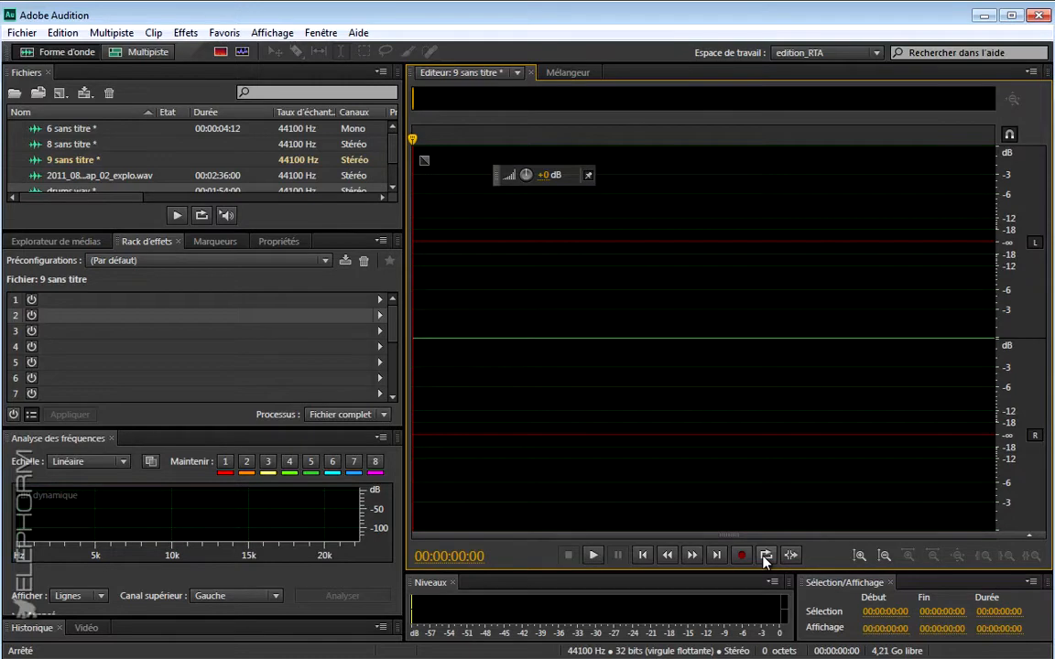
{"action": "left_click", "coordinate": [743, 555]}
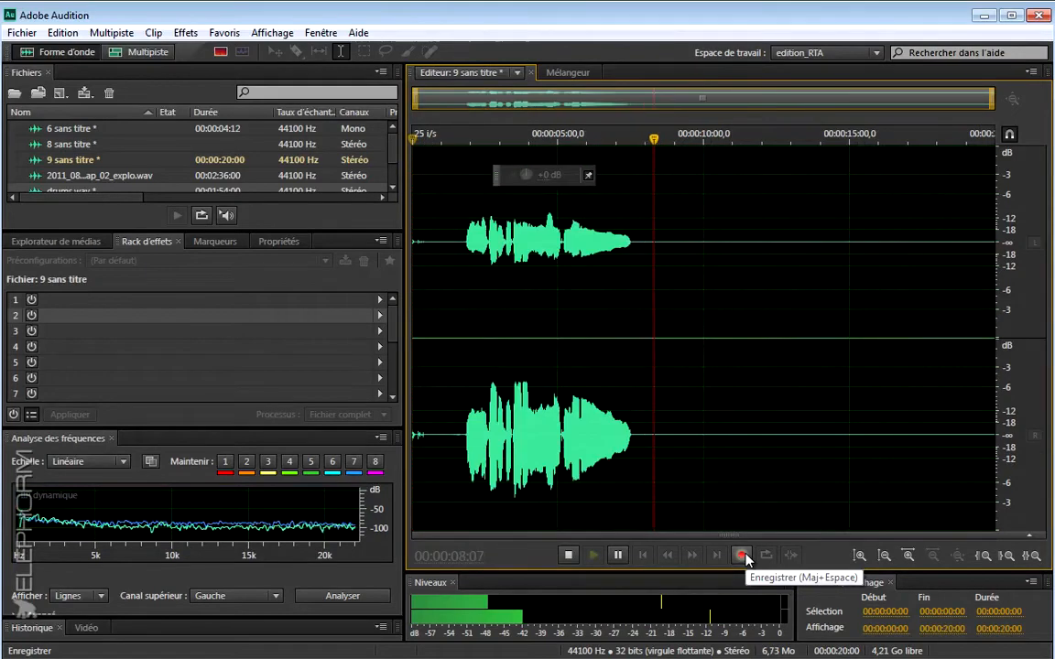
{"action": "left_click", "coordinate": [742, 555]}
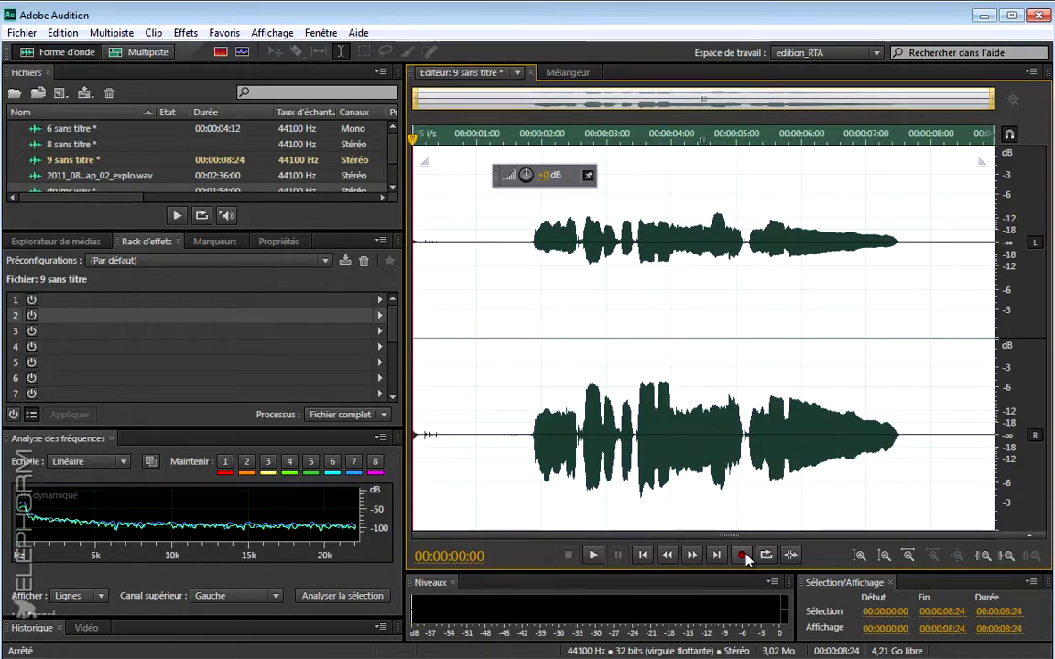
Crop the recording to the sung passage from about 00:00:01:17 to 00:00:08:05, removing the silence around it.
{"action": "left_click", "coordinate": [523, 332]}
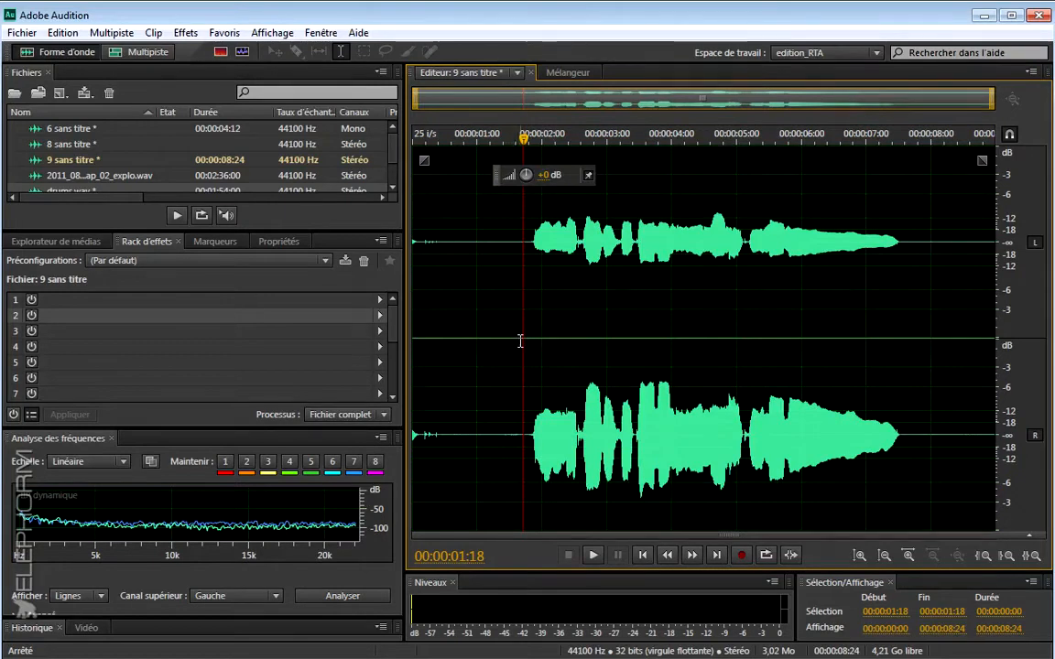
{"action": "left_click_drag", "start_coordinate": [521, 343], "coordinate": [944, 348]}
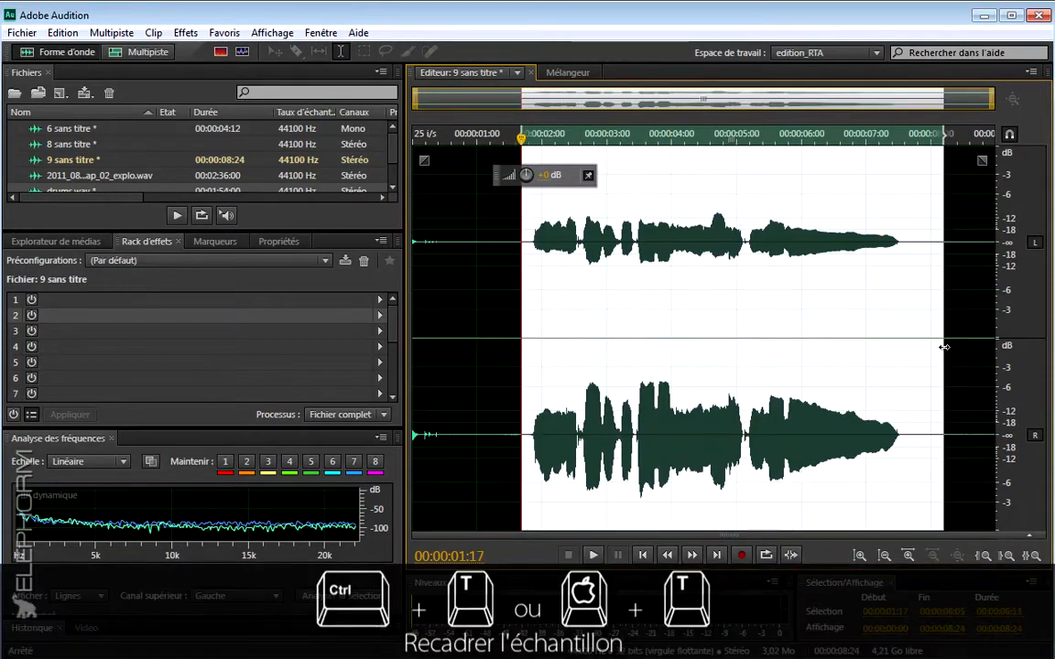
{"action": "key", "text": "ctrl+t"}
Play back the cropped recording from about its beginning.
{"action": "left_click", "coordinate": [536, 311]}
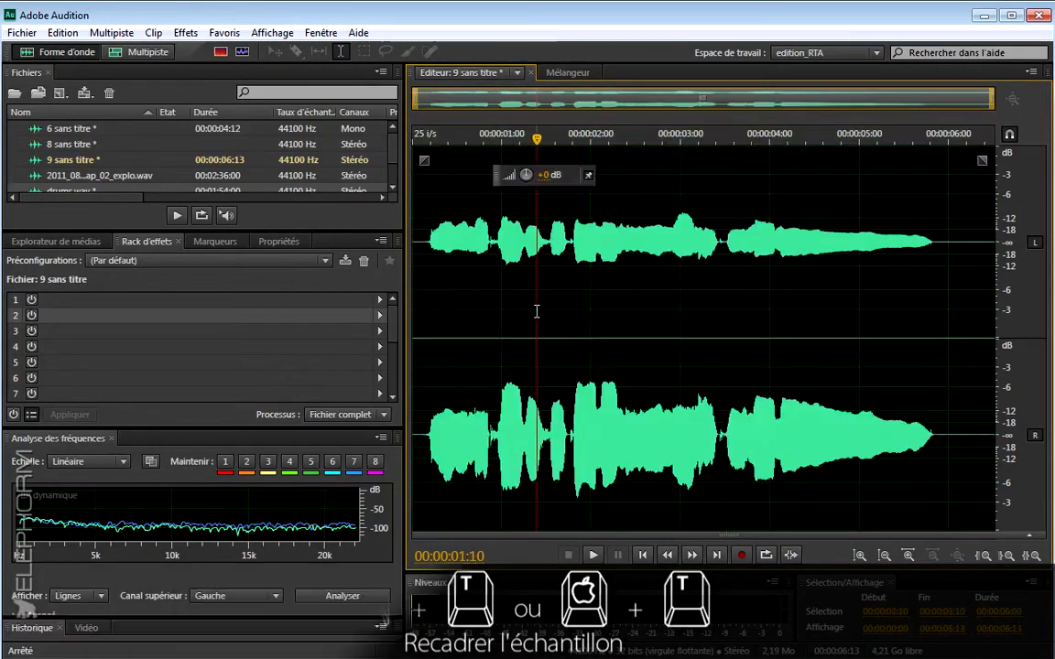
{"action": "left_click", "coordinate": [420, 335]}
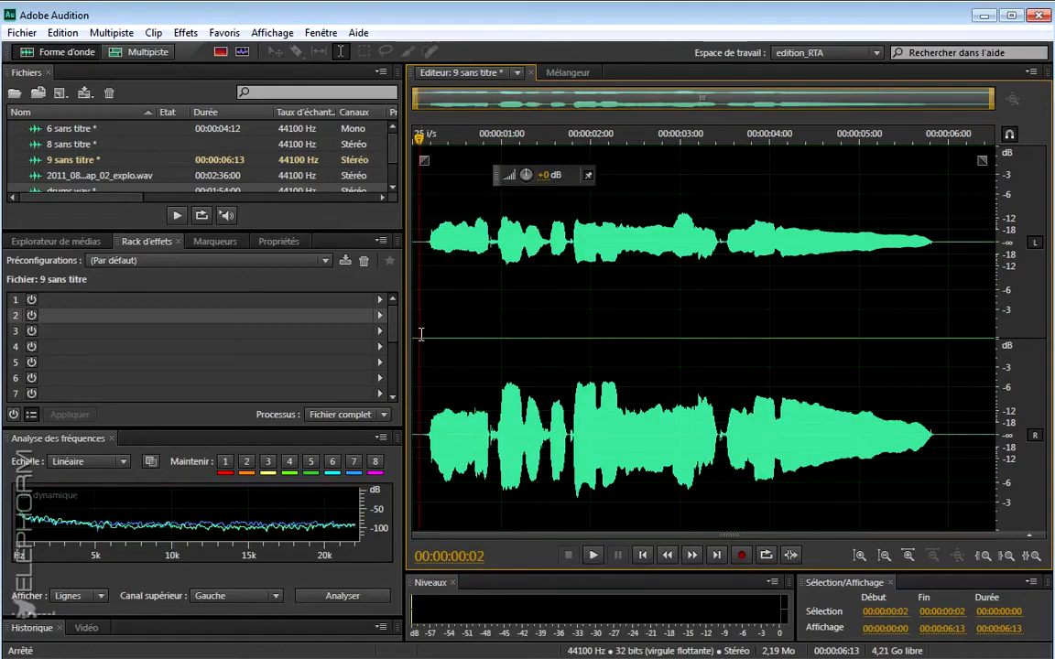
{"action": "key", "text": "space"}
Open the automatic pitch correction effect and review its Gamme and Tonalité choices, keeping Majeure and Do.
{"action": "left_click", "coordinate": [184, 35]}
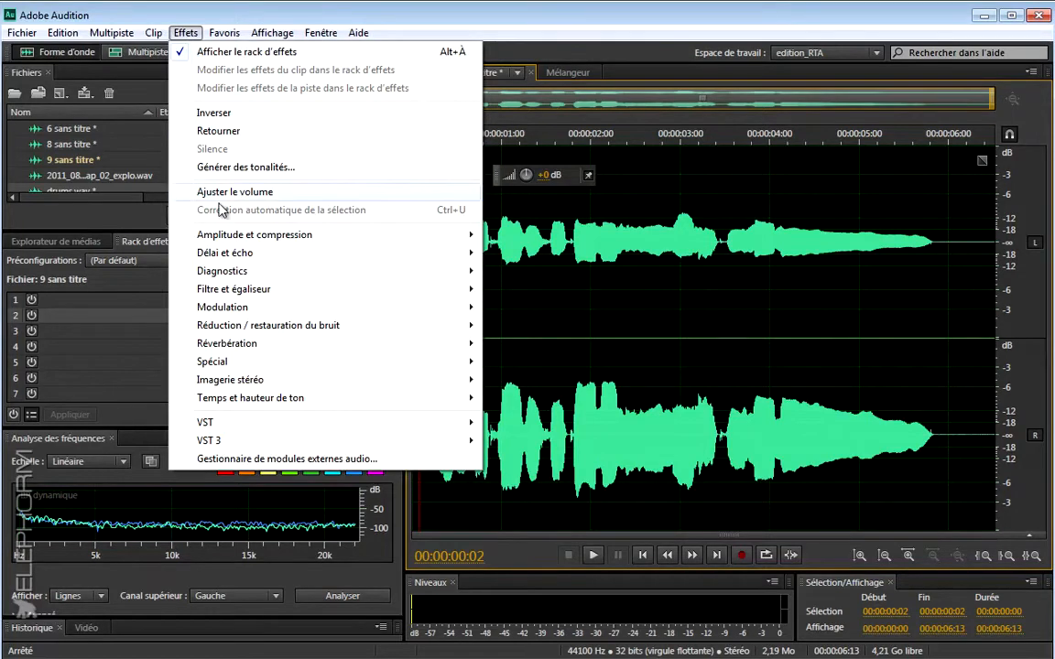
{"action": "mouse_move", "coordinate": [276, 400]}
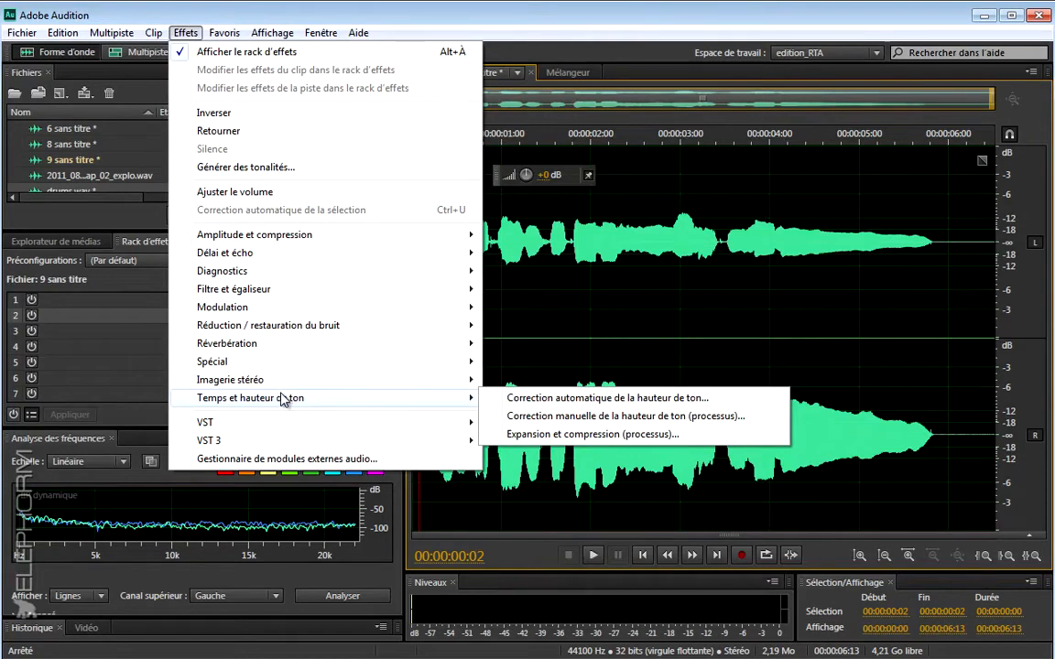
{"action": "left_click", "coordinate": [561, 398]}
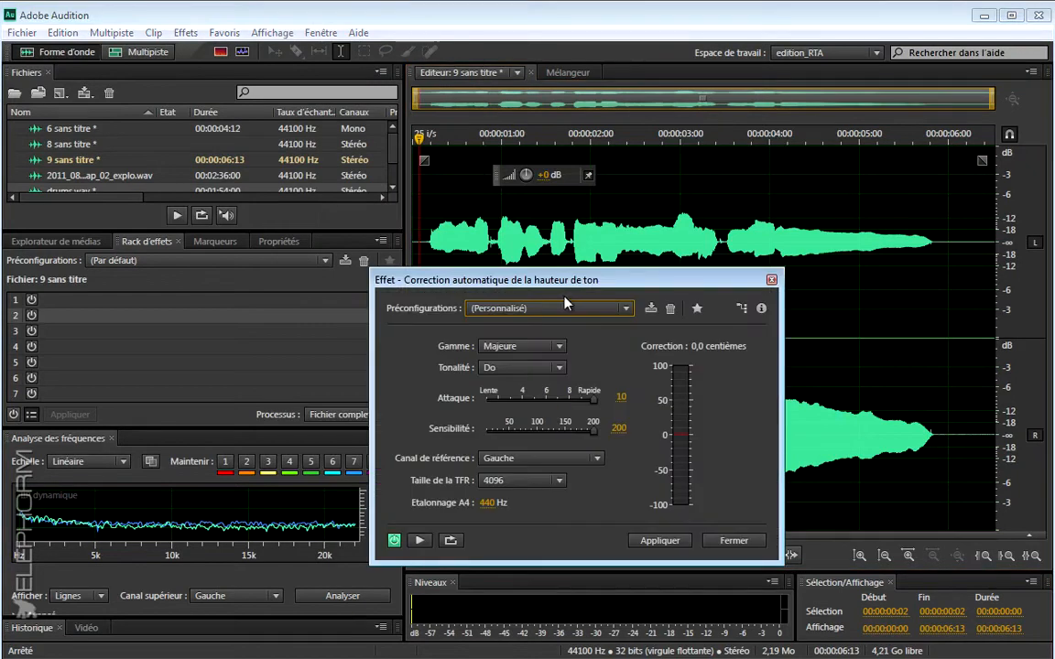
{"action": "left_click_drag", "start_coordinate": [539, 292], "coordinate": [503, 209]}
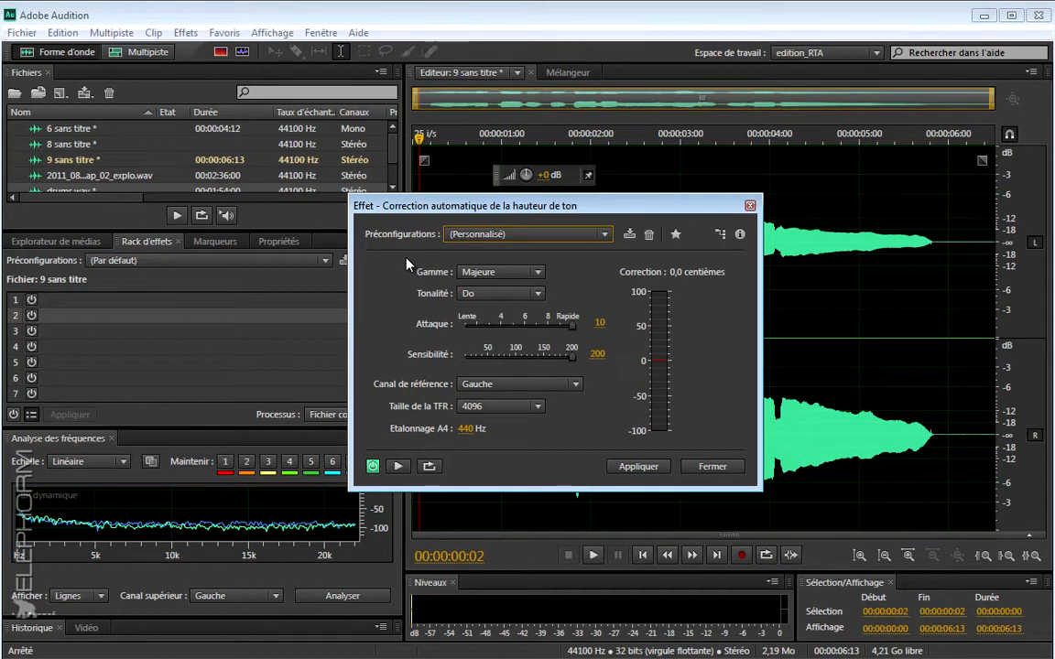
{"action": "left_click", "coordinate": [536, 275]}
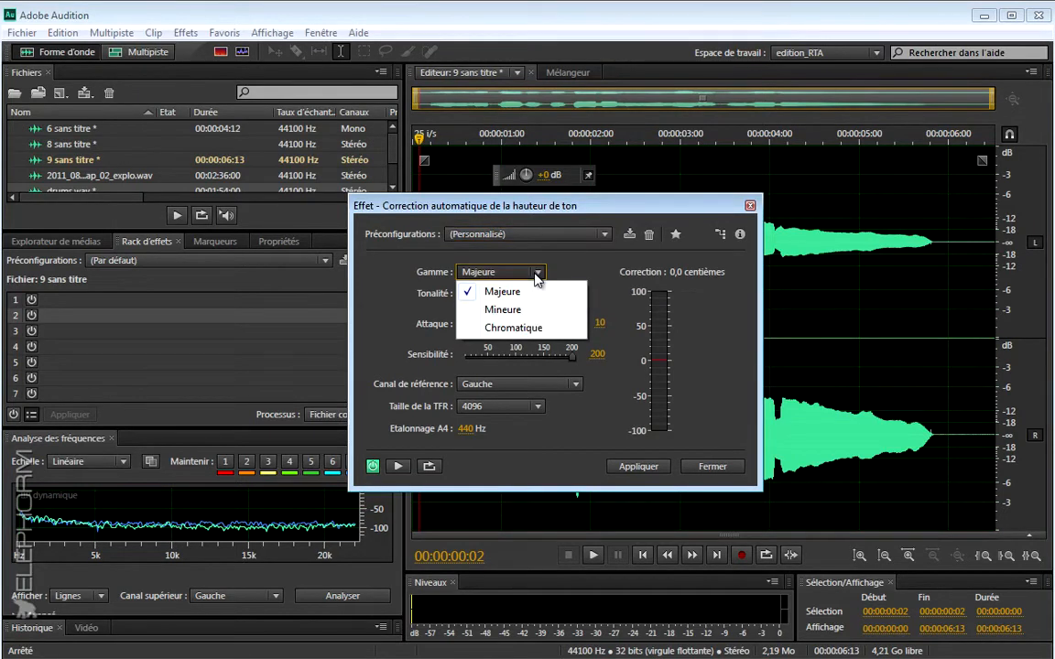
{"action": "left_click", "coordinate": [540, 274]}
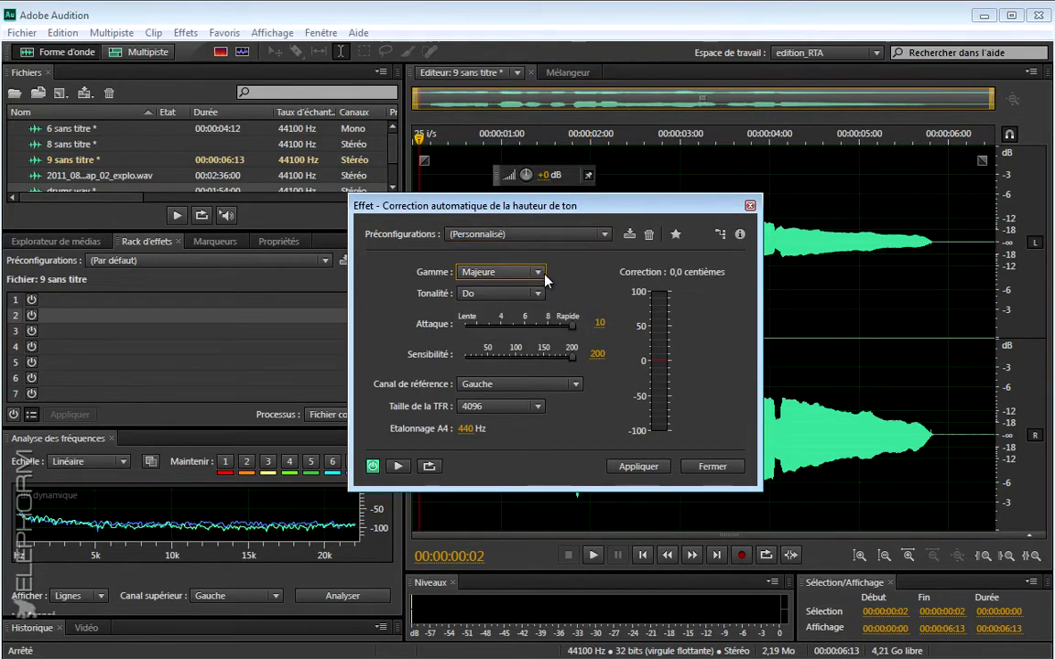
{"action": "left_click", "coordinate": [538, 295]}
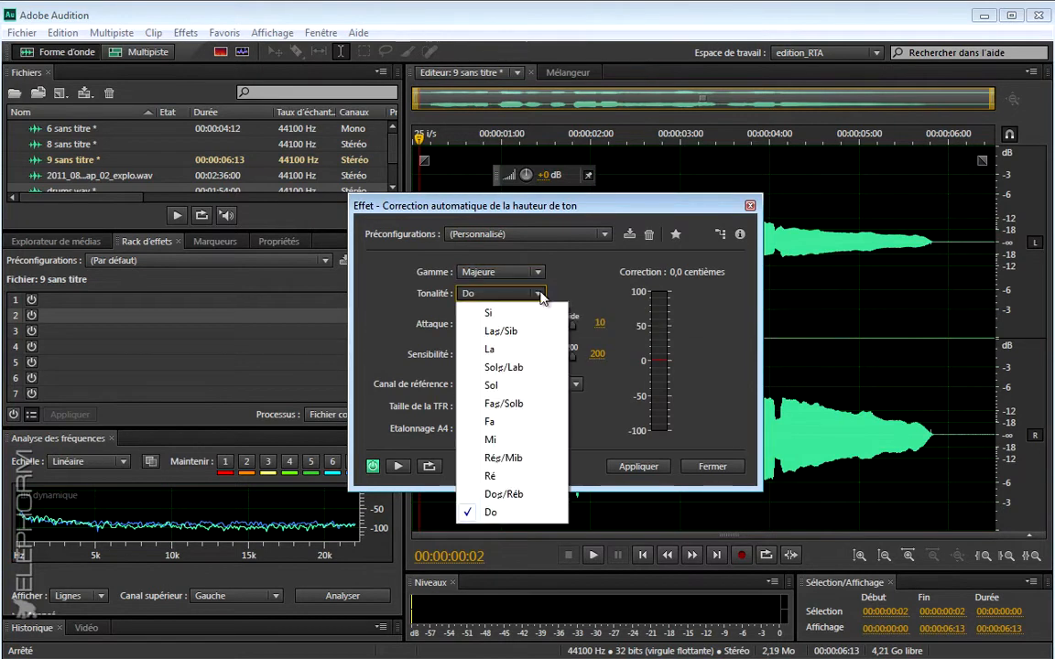
{"action": "left_click", "coordinate": [537, 295]}
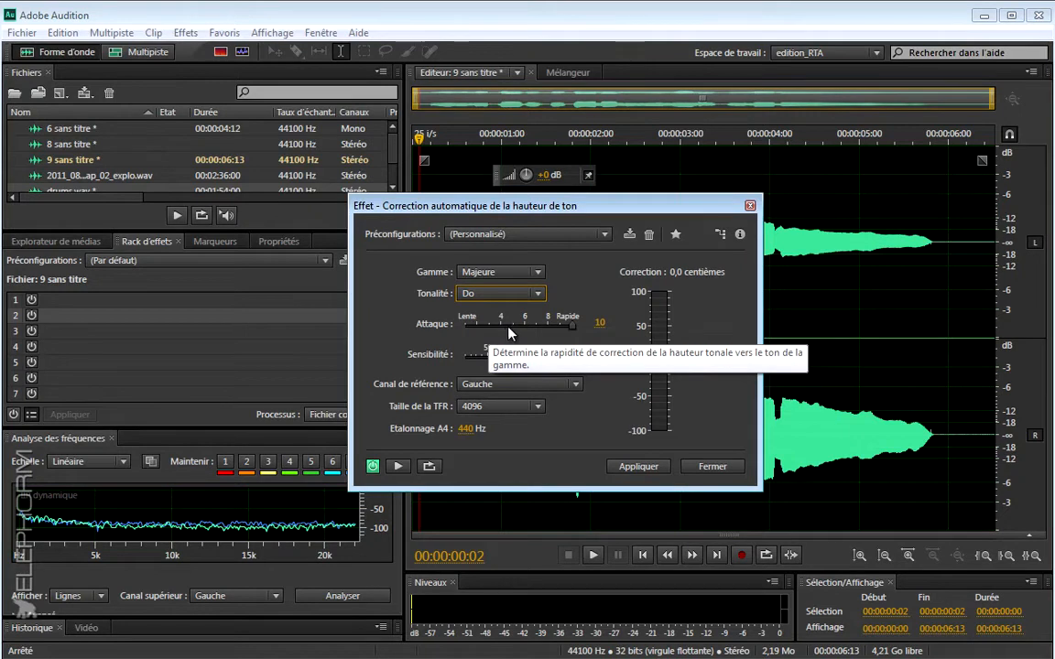
Set Attaque to 4 and Sensibilité to 93, and preview the corrected voice.
{"action": "left_click_drag", "start_coordinate": [574, 332], "coordinate": [502, 331]}
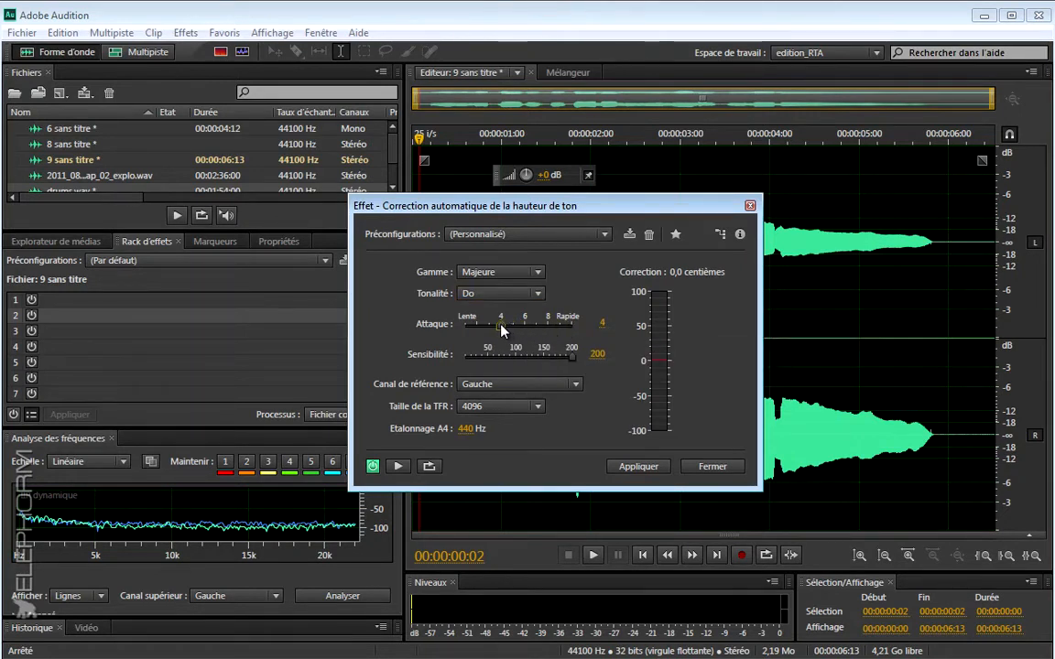
{"action": "left_click_drag", "start_coordinate": [574, 363], "coordinate": [518, 361]}
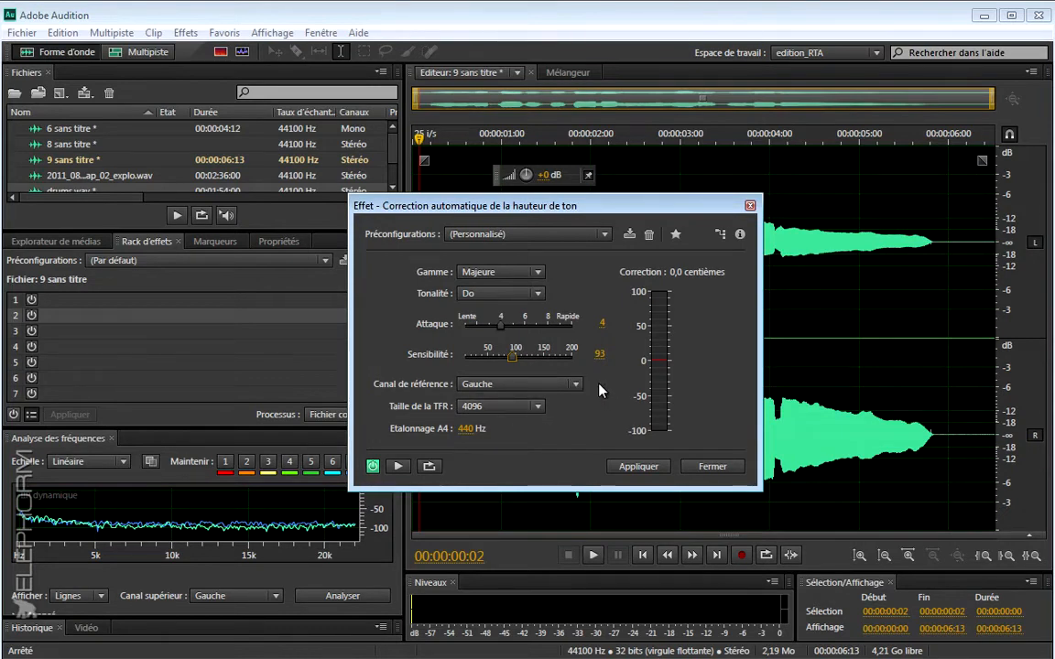
{"action": "left_click", "coordinate": [401, 468]}
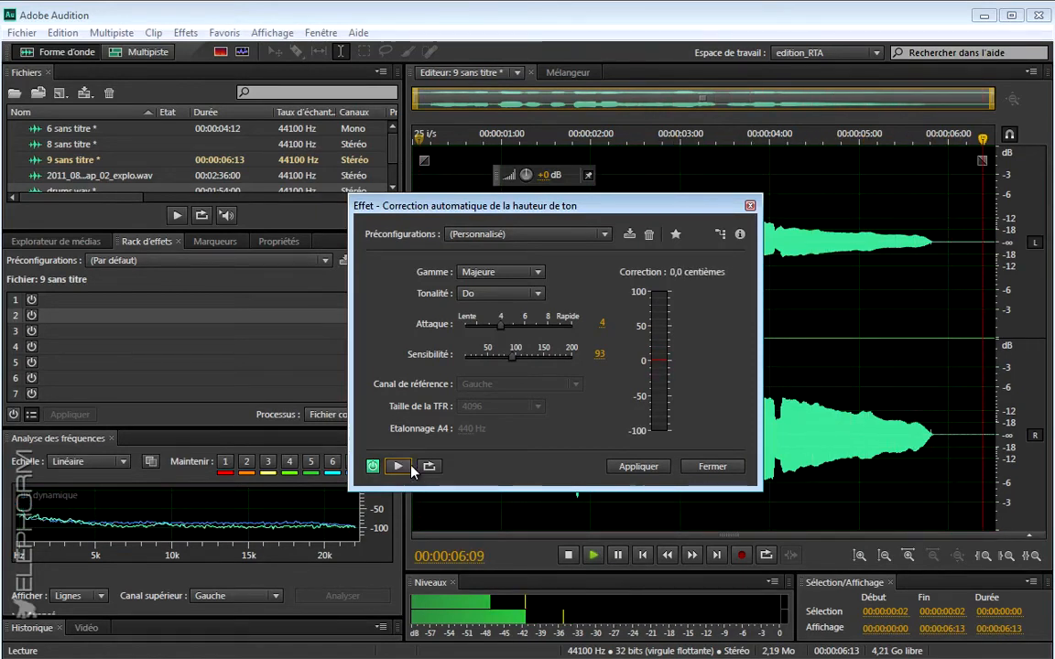
{"action": "left_click", "coordinate": [400, 467]}
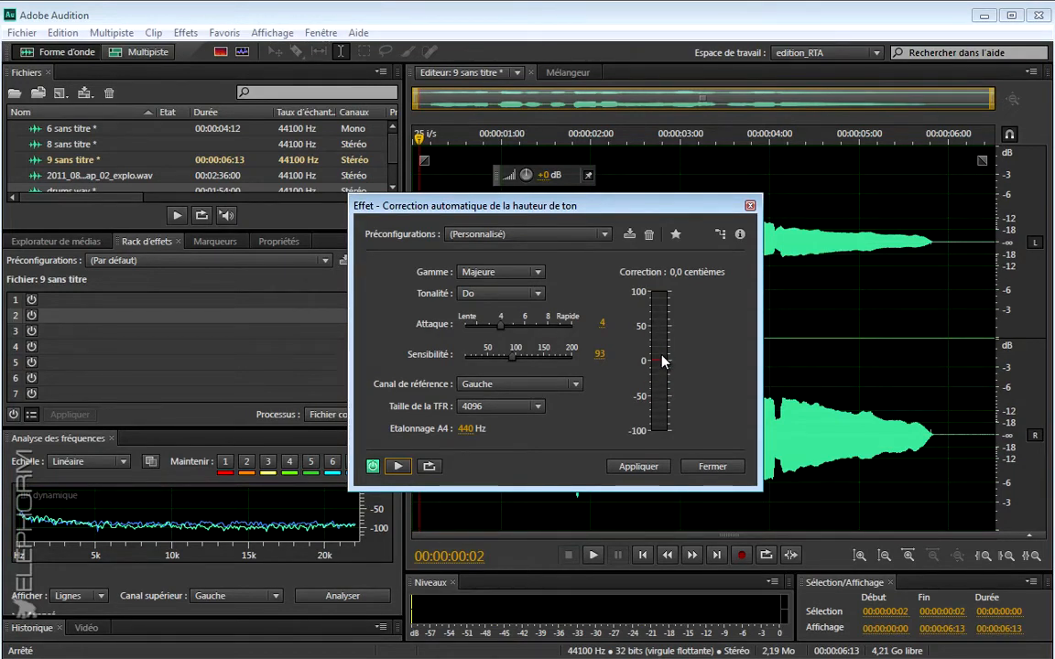
{"action": "left_click", "coordinate": [398, 468]}
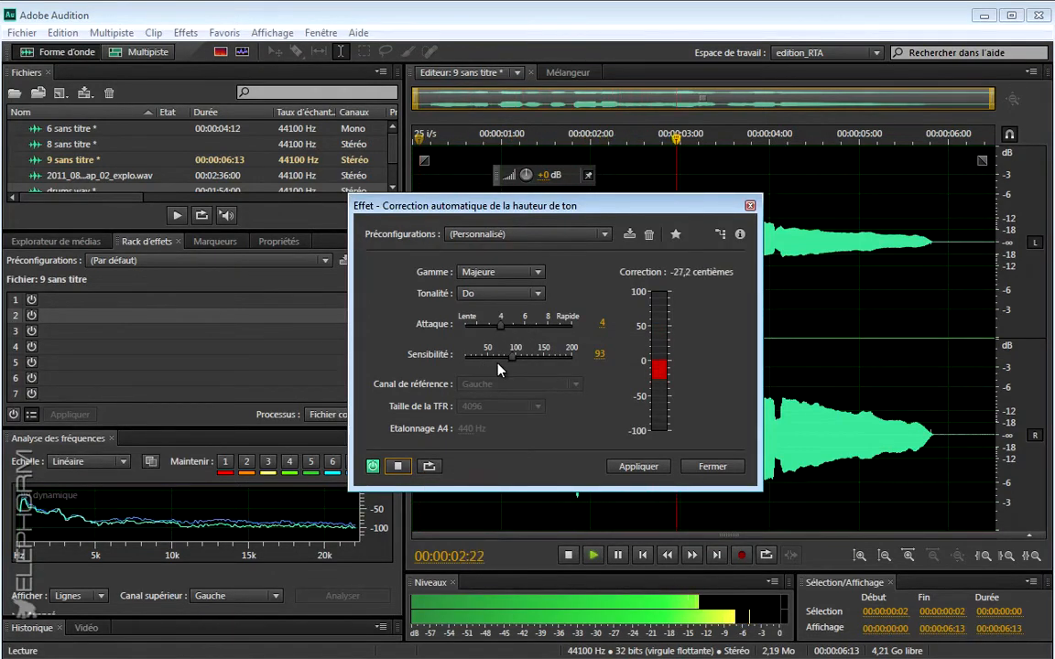
{"action": "left_click", "coordinate": [399, 467]}
Load the Correction extrême preset and set its Gamme to Majeure with Tonalité Do.
{"action": "left_click_drag", "start_coordinate": [499, 328], "coordinate": [586, 330]}
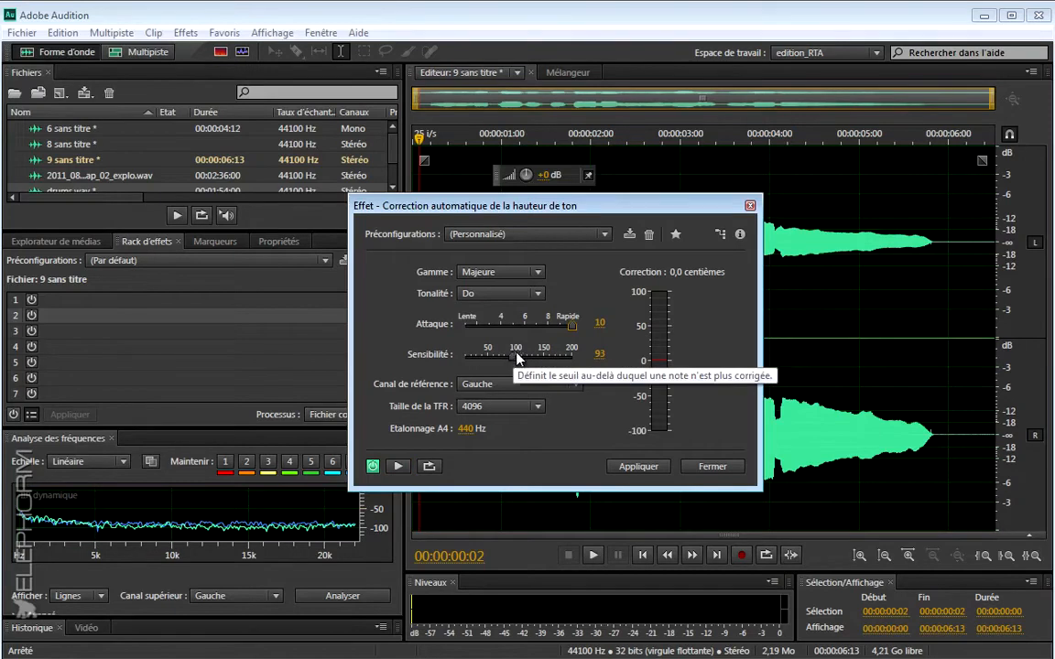
{"action": "left_click", "coordinate": [605, 234]}
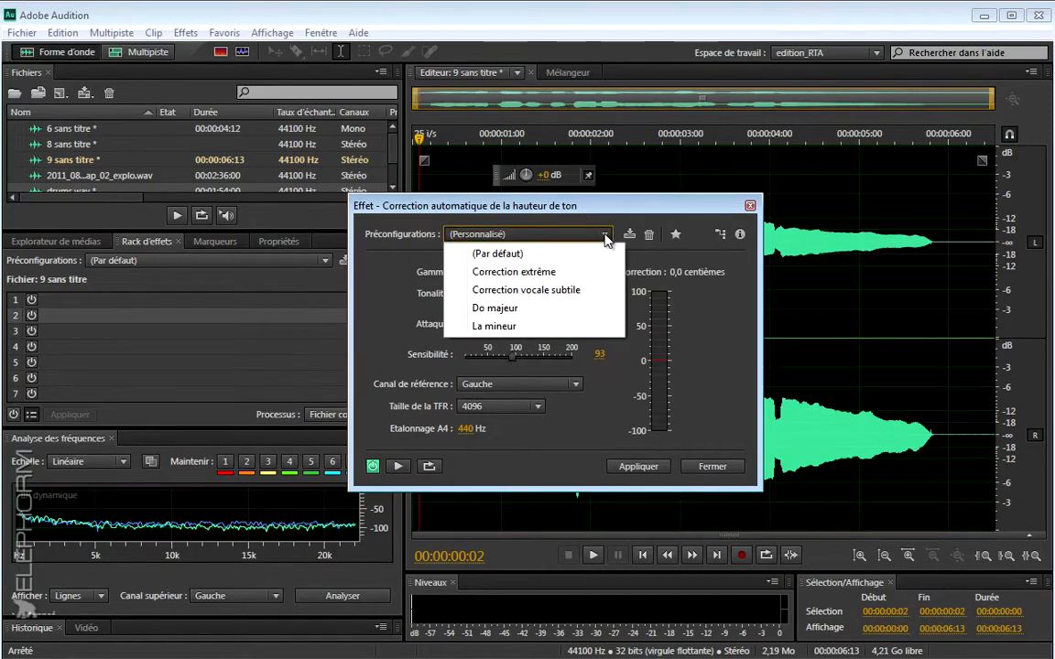
{"action": "left_click", "coordinate": [533, 273]}
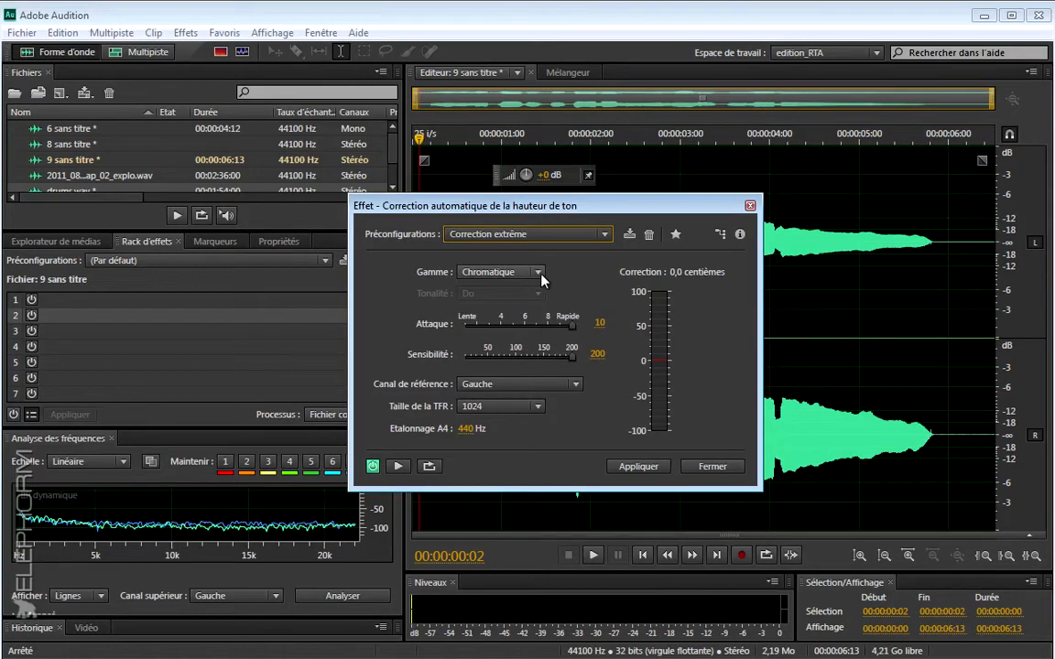
{"action": "left_click", "coordinate": [537, 272]}
{"action": "left_click", "coordinate": [516, 291]}
{"action": "left_click", "coordinate": [537, 293]}
{"action": "left_click", "coordinate": [580, 292]}
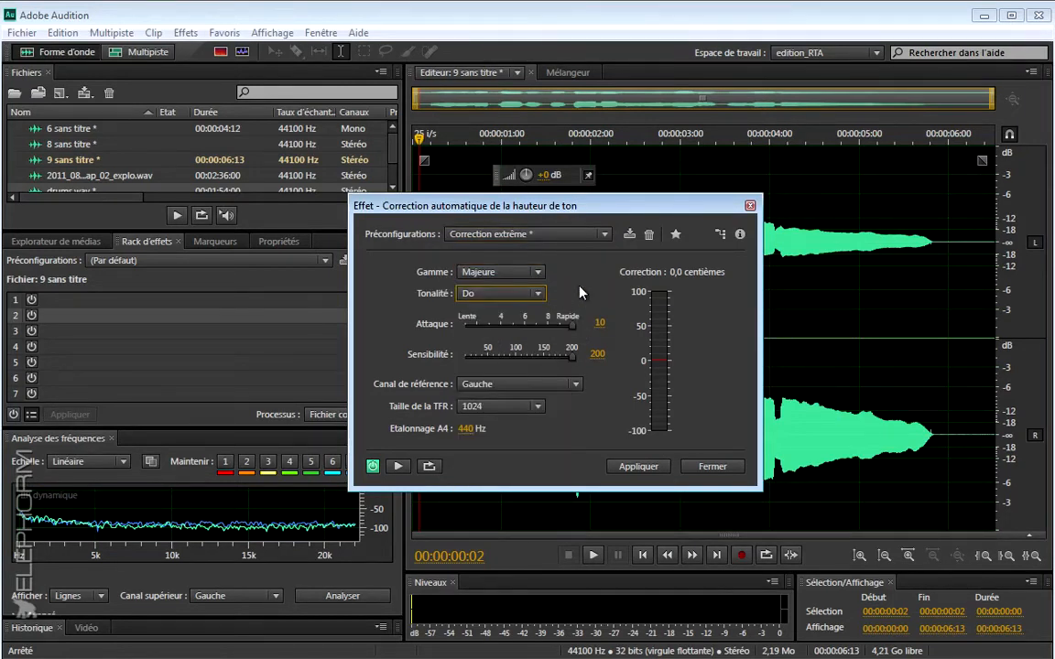
Preview the voice with the extreme correction settings, moving the effect window up to reveal more of the waveform.
{"action": "left_click", "coordinate": [399, 466]}
{"action": "left_click_drag", "start_coordinate": [553, 209], "coordinate": [553, 164]}
{"action": "left_click", "coordinate": [399, 421]}
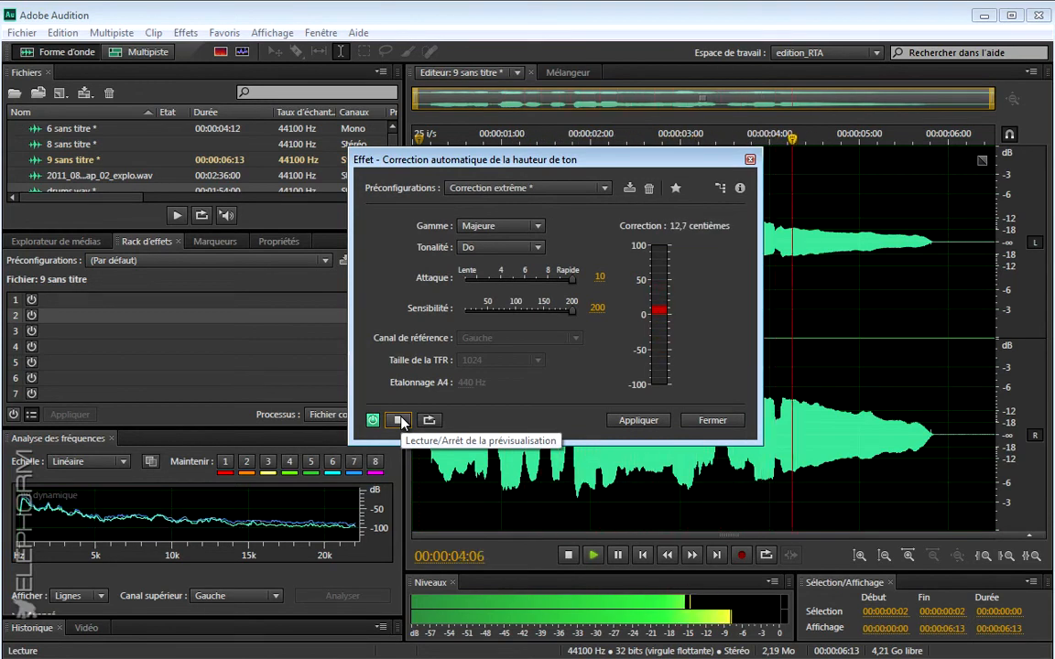
{"action": "left_click", "coordinate": [400, 422]}
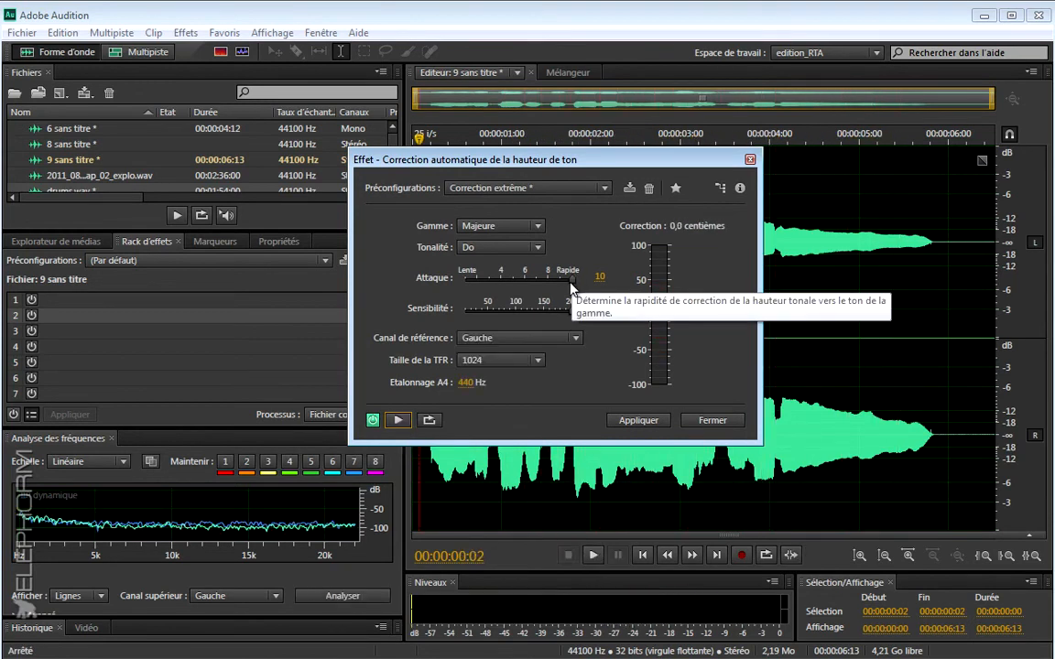
Preview the correction with Attaque 3 and Sensibilité 85, and close the effect without applying it.
{"action": "left_click_drag", "start_coordinate": [573, 284], "coordinate": [500, 287]}
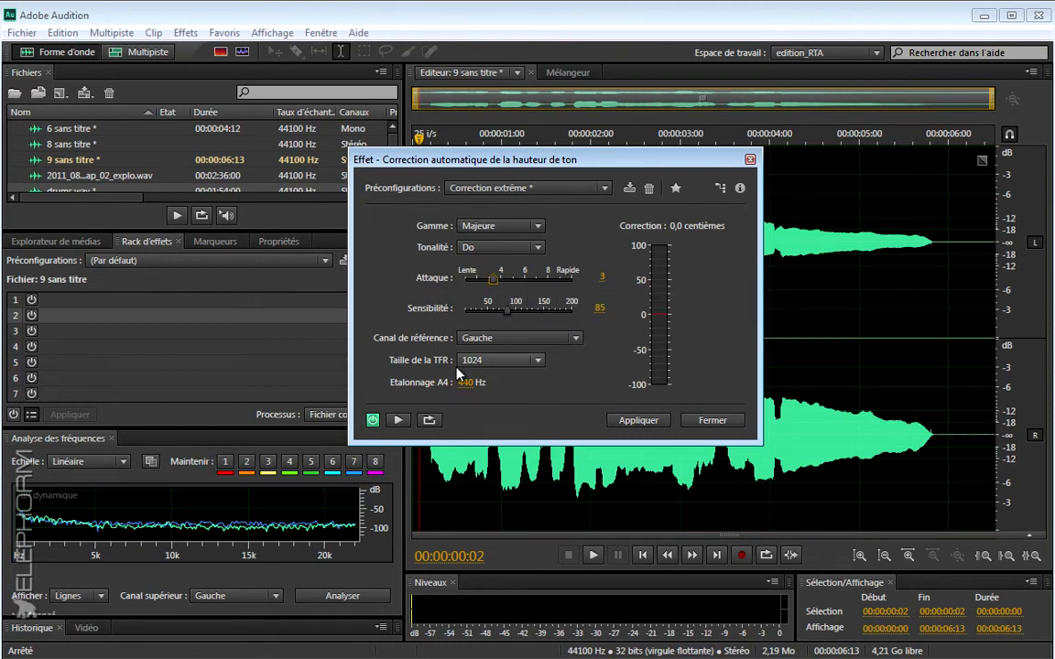
{"action": "left_click", "coordinate": [398, 421]}
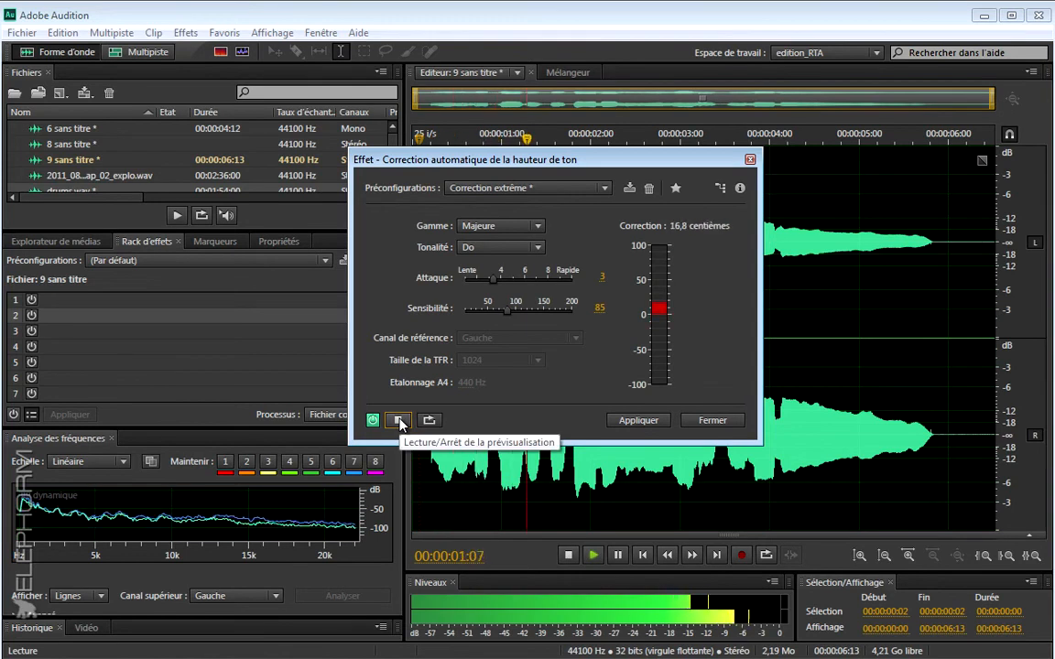
{"action": "left_click_drag", "start_coordinate": [492, 280], "coordinate": [485, 281]}
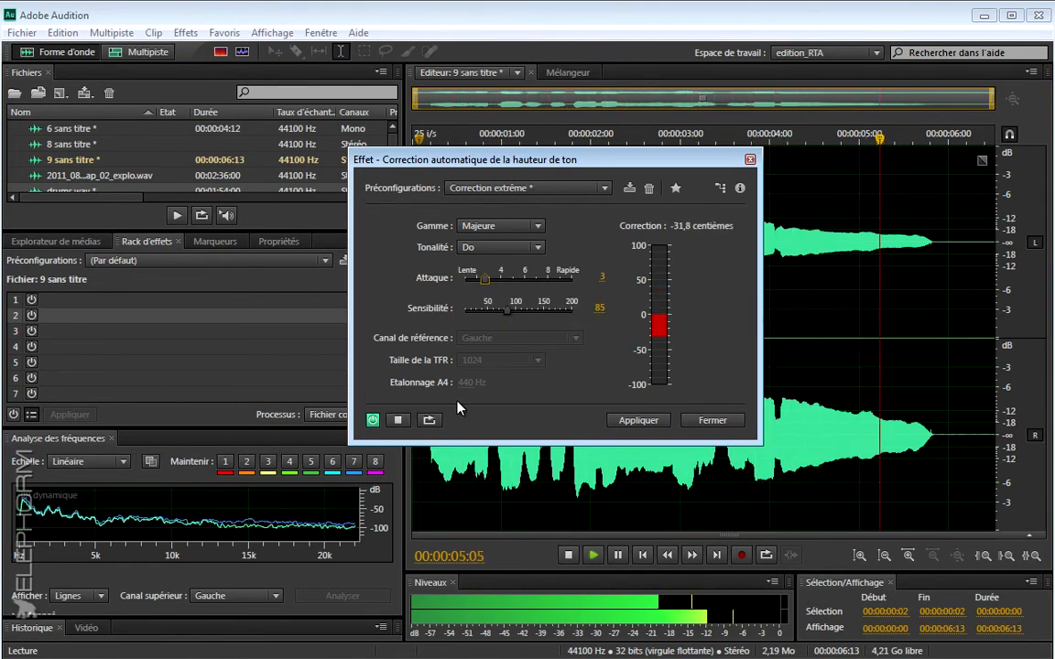
{"action": "left_click", "coordinate": [398, 419]}
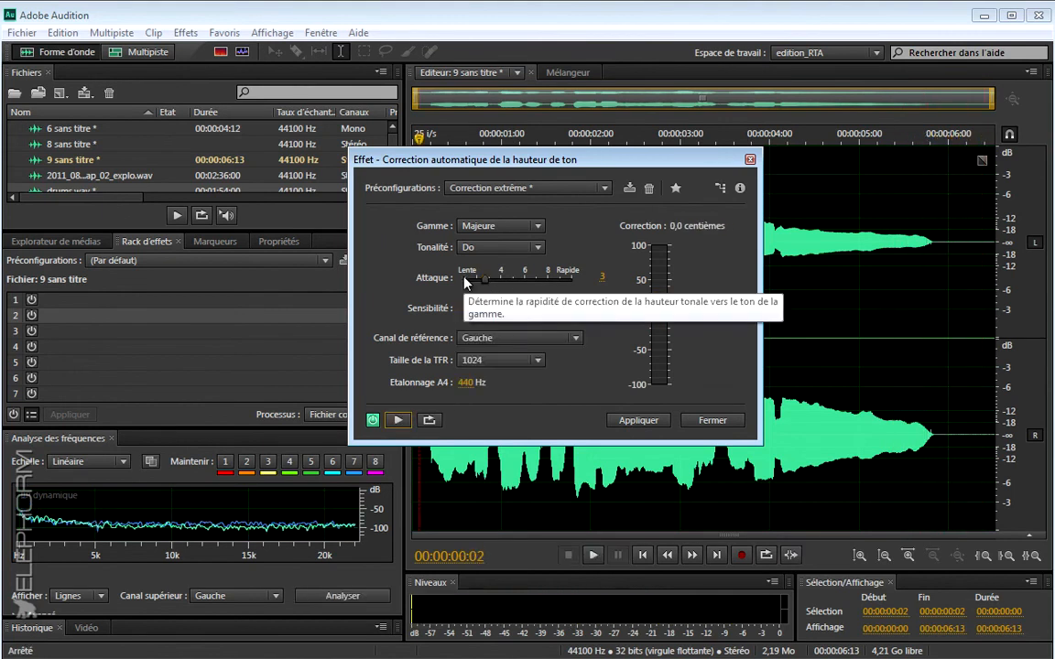
{"action": "left_click_drag", "start_coordinate": [486, 282], "coordinate": [491, 286]}
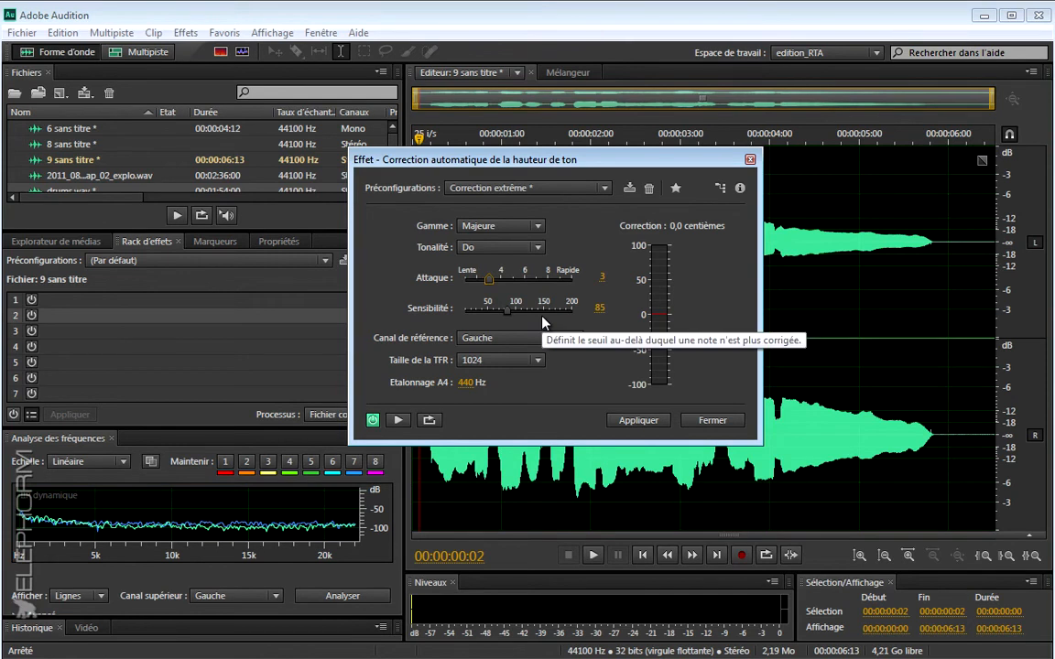
{"action": "left_click", "coordinate": [720, 421]}
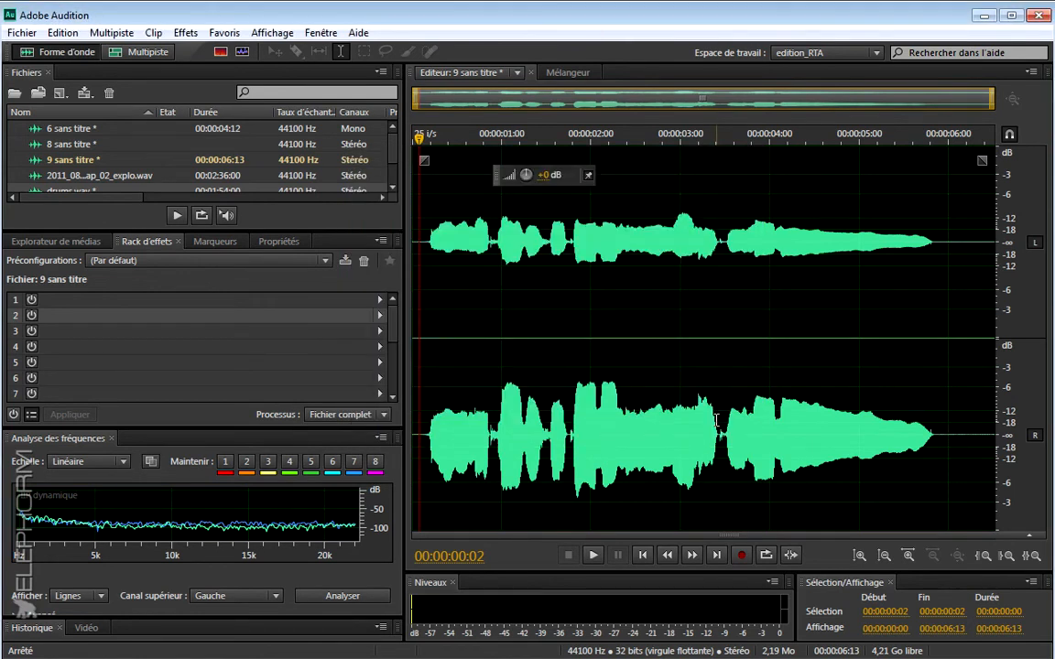
Open the manual pitch correction effect (Correction manuelle de la hauteur de ton) for the cropped recording.
{"action": "left_click", "coordinate": [186, 33]}
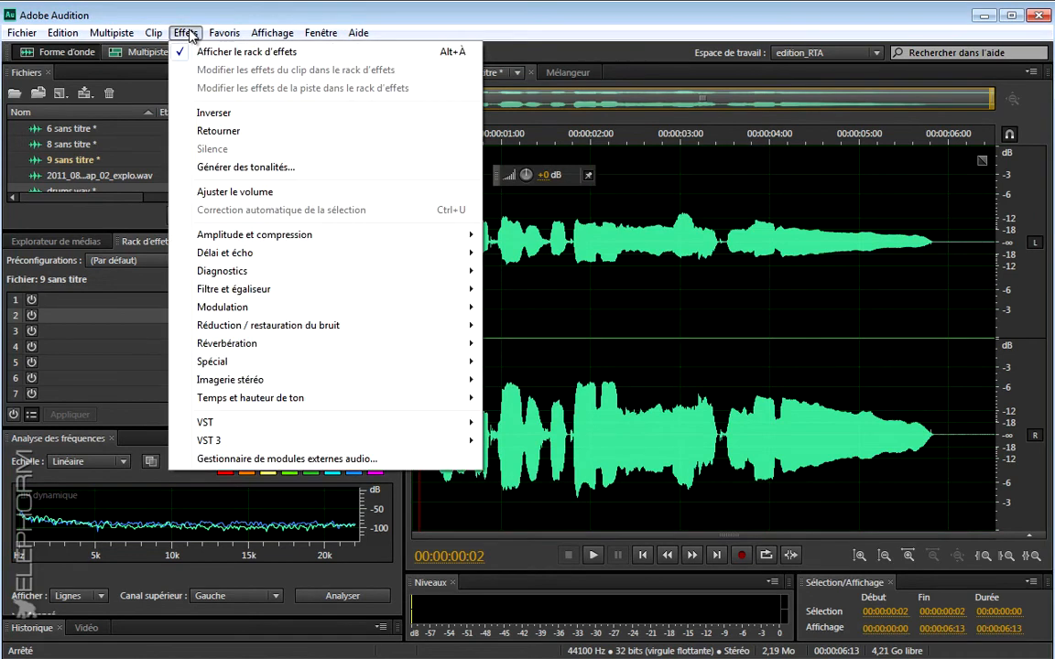
{"action": "mouse_move", "coordinate": [323, 399]}
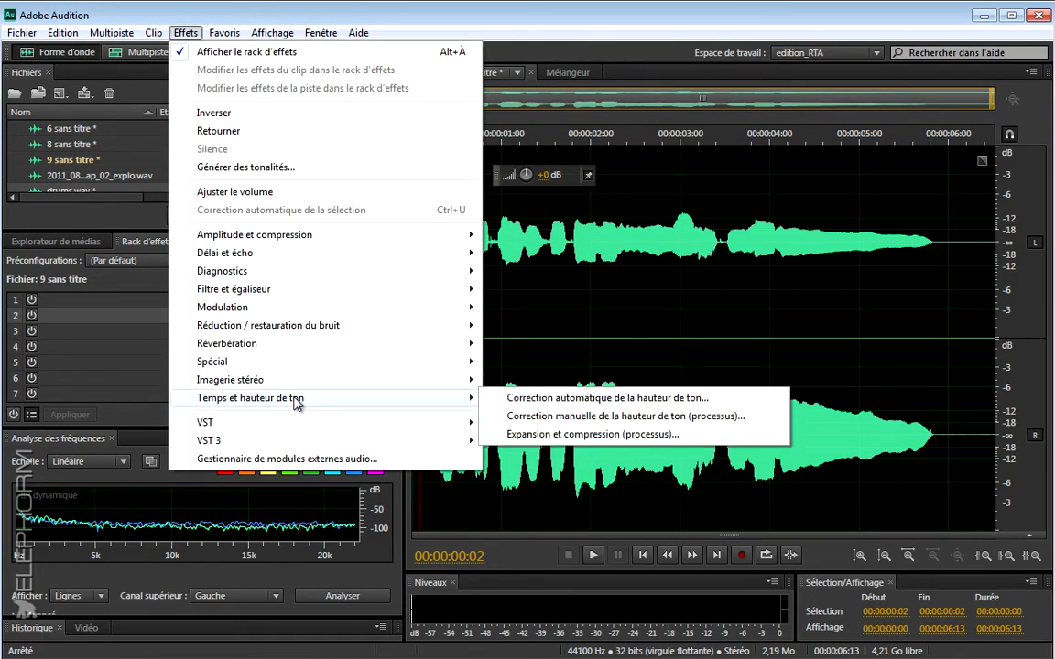
{"action": "left_click", "coordinate": [547, 418]}
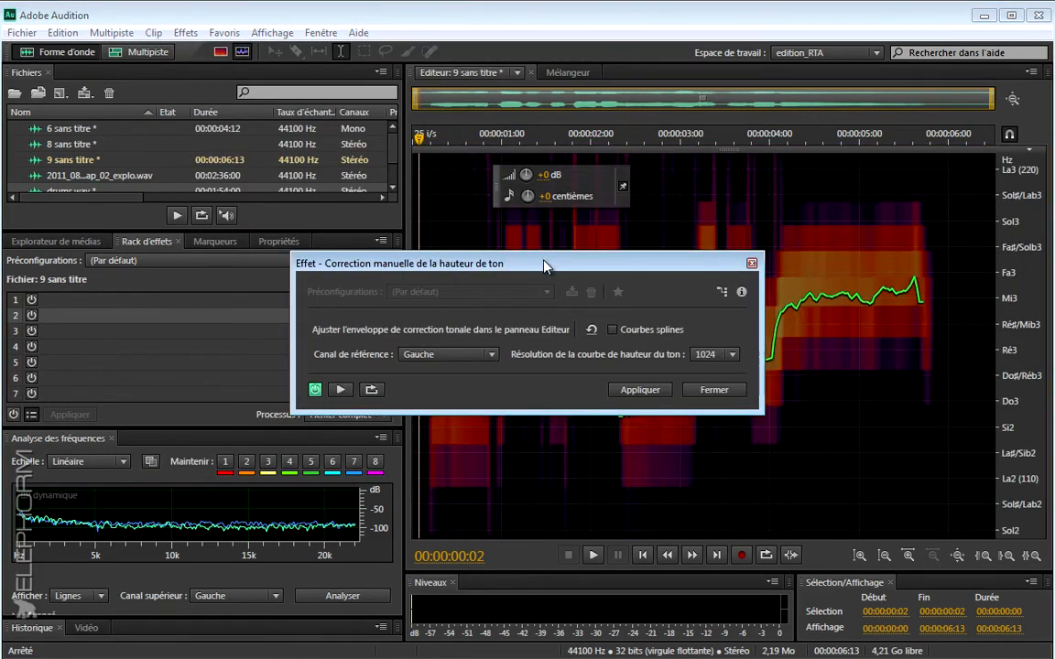
Move the manual pitch correction window clear of the pitch curve and preview the recording from near its start.
{"action": "left_click_drag", "start_coordinate": [546, 265], "coordinate": [339, 253]}
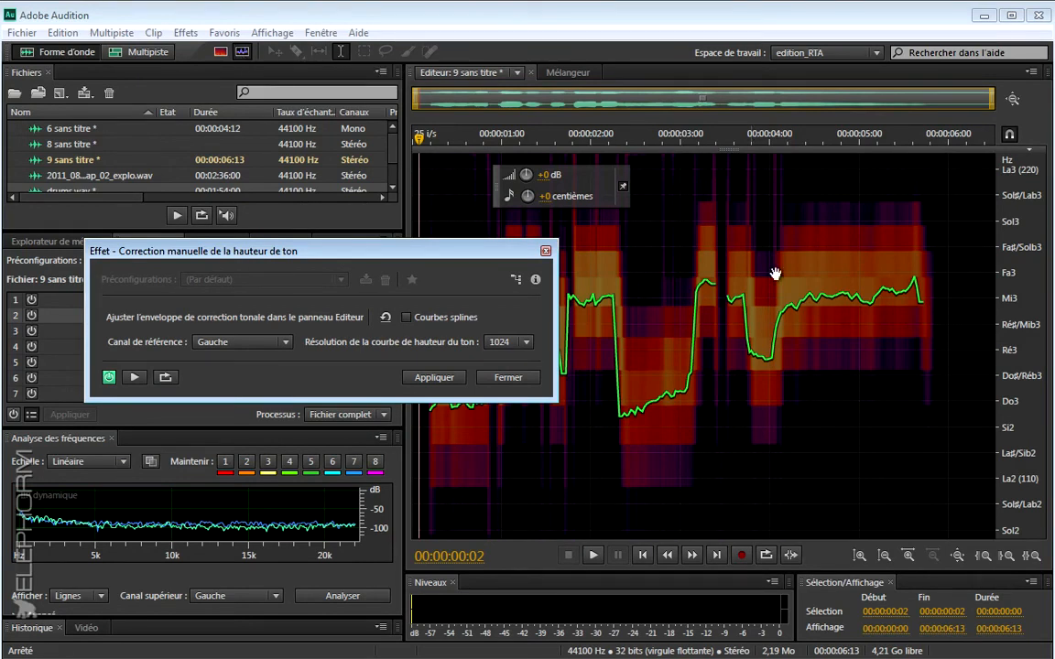
{"action": "left_click_drag", "start_coordinate": [400, 252], "coordinate": [394, 121]}
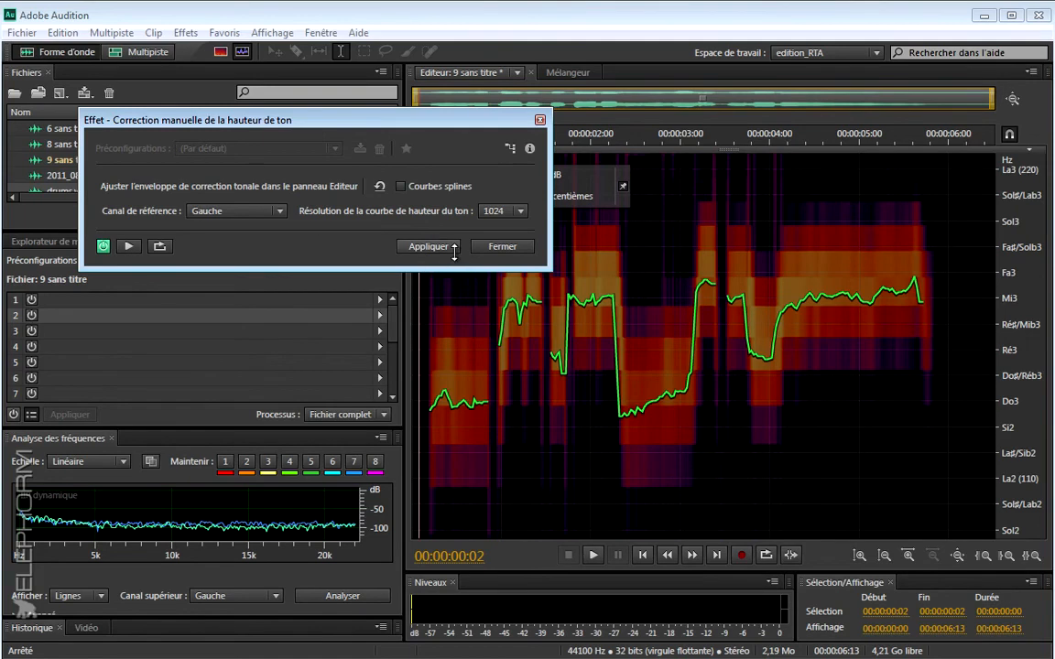
{"action": "left_click", "coordinate": [434, 379]}
{"action": "key", "text": "space"}
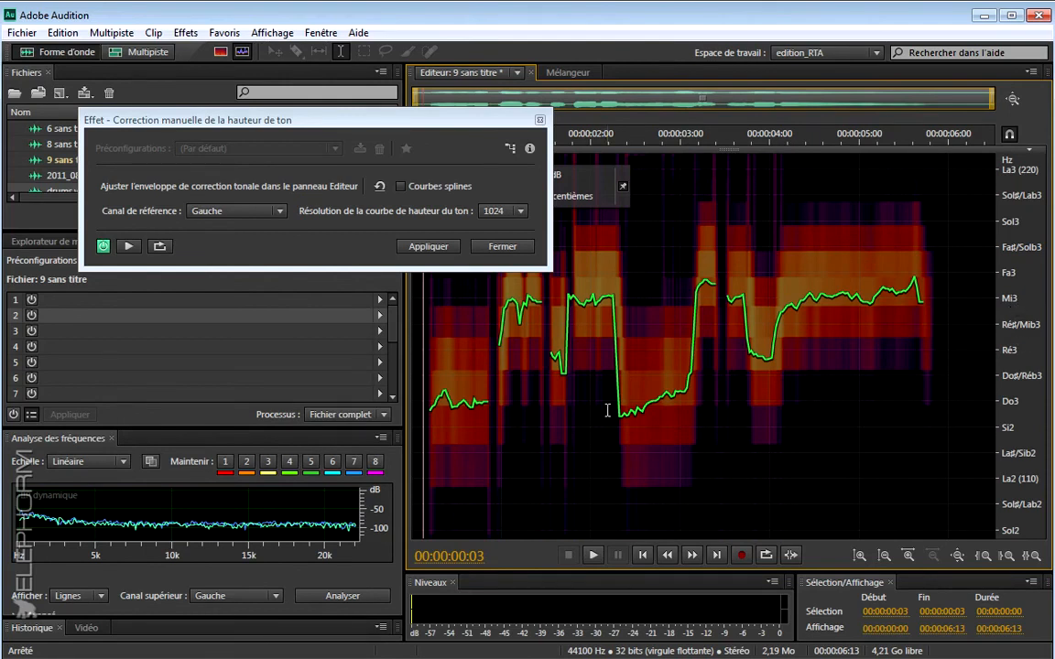
{"action": "left_click_drag", "start_coordinate": [348, 119], "coordinate": [275, 110]}
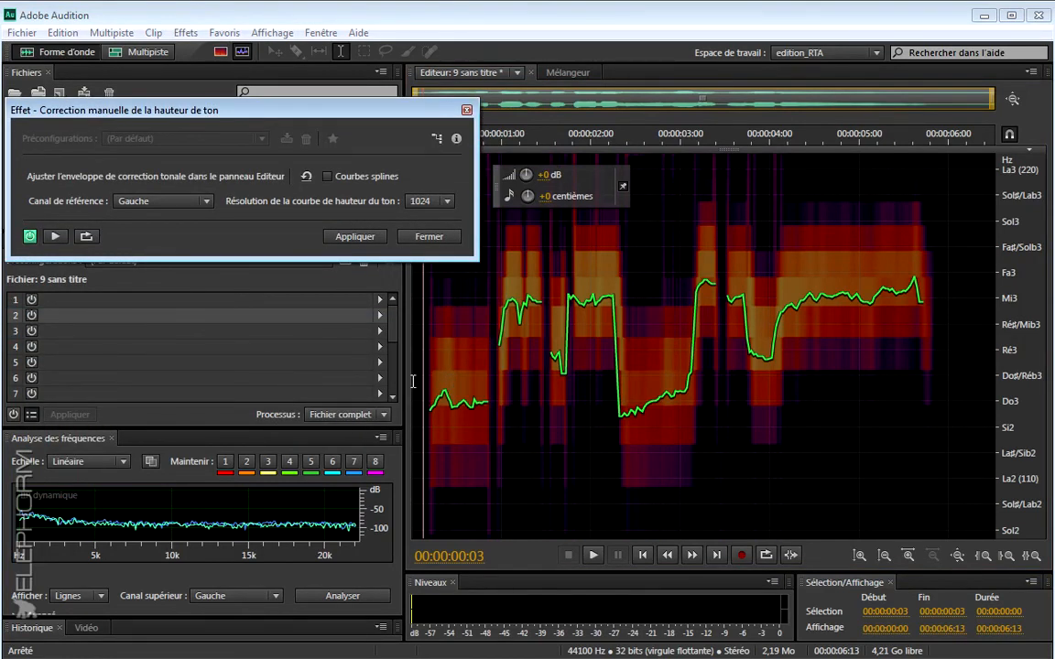
{"action": "key", "text": "space"}
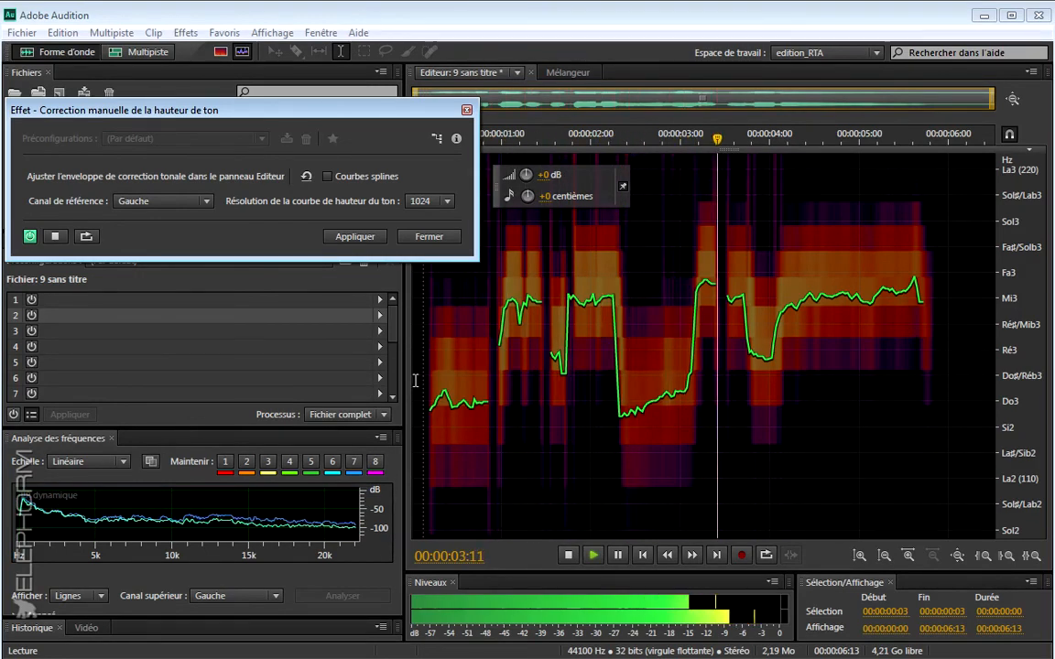
{"action": "key", "text": "space"}
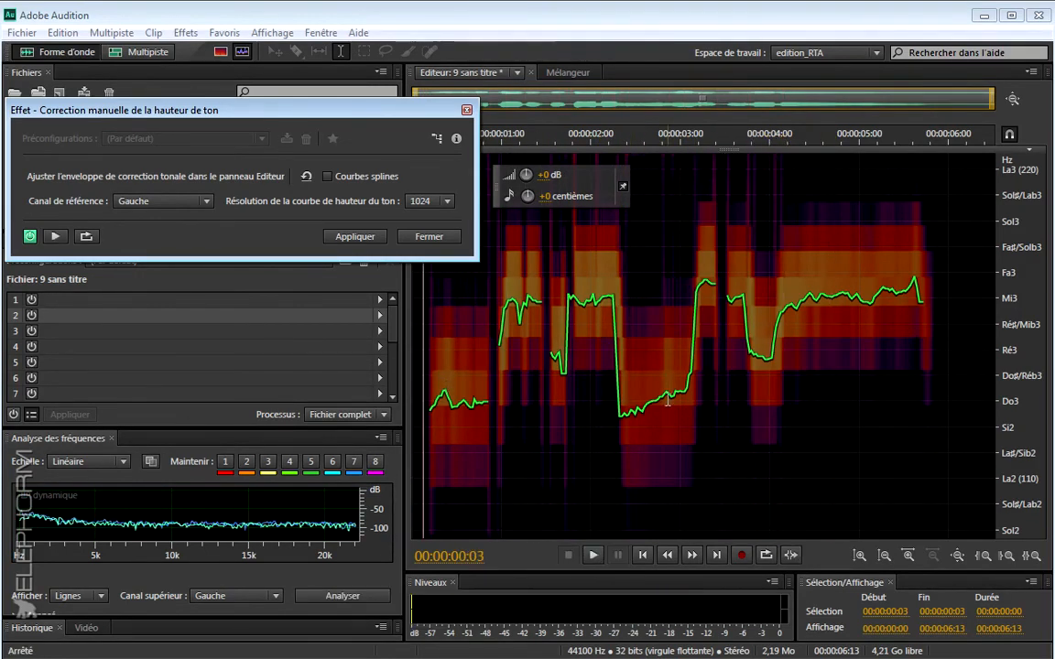
Select the sharp end of the low note, about 00:00:02:18 to 00:00:03:03, lower its pitch to around Do3, and preview it.
{"action": "left_click_drag", "start_coordinate": [654, 400], "coordinate": [691, 394]}
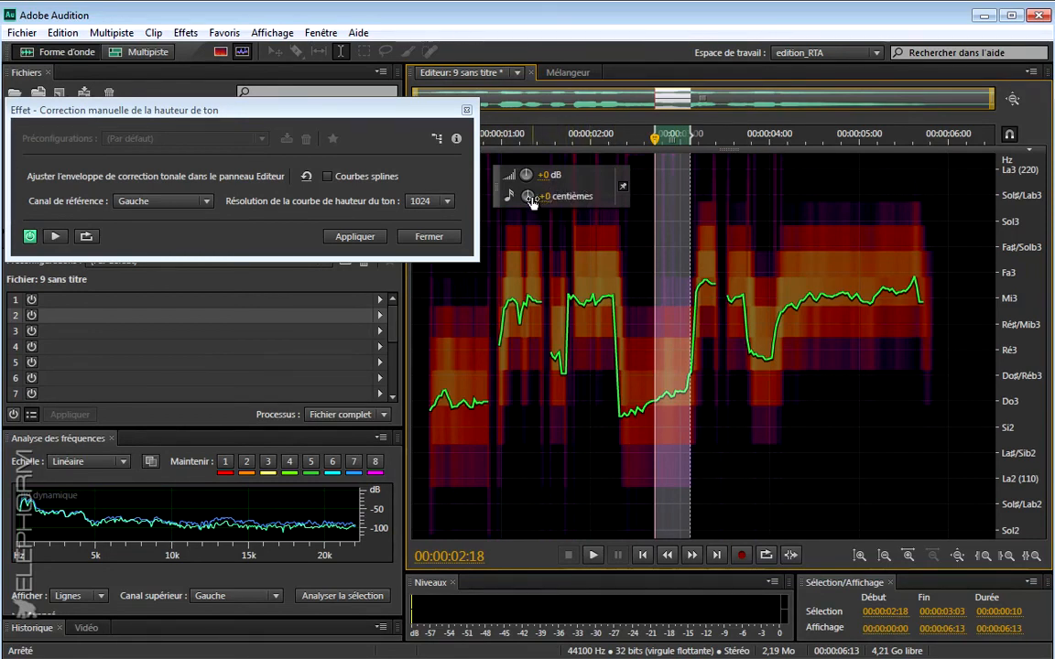
{"action": "left_click_drag", "start_coordinate": [545, 204], "coordinate": [557, 243]}
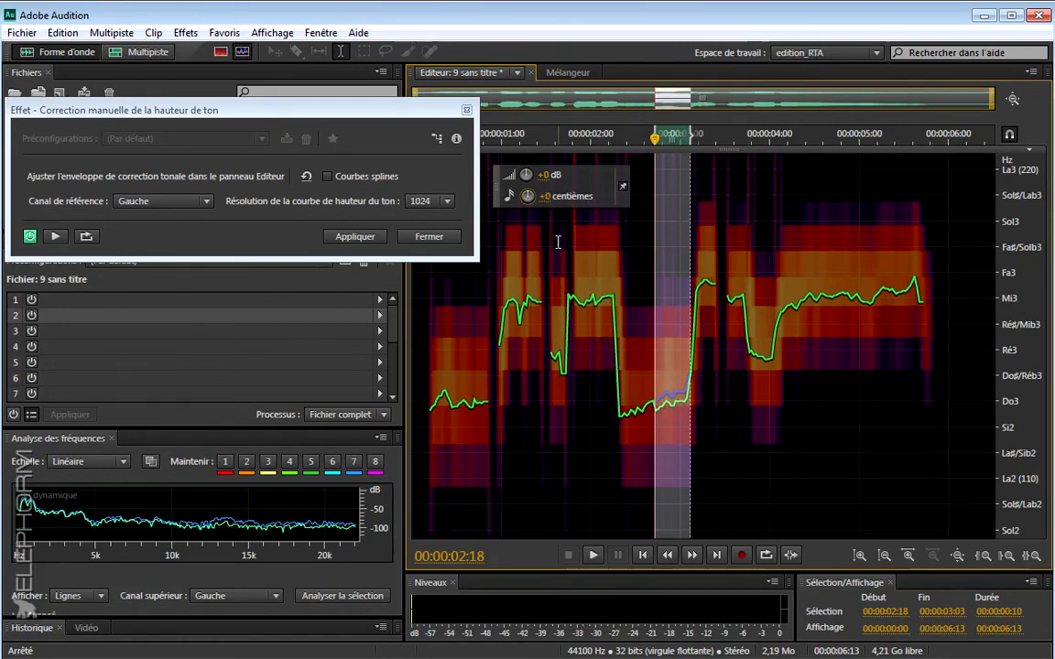
{"action": "key", "text": "space"}
{"action": "key", "text": "space"}
Play the corrected passage in context, starting from about 00:00:01:24.
{"action": "left_click", "coordinate": [586, 360]}
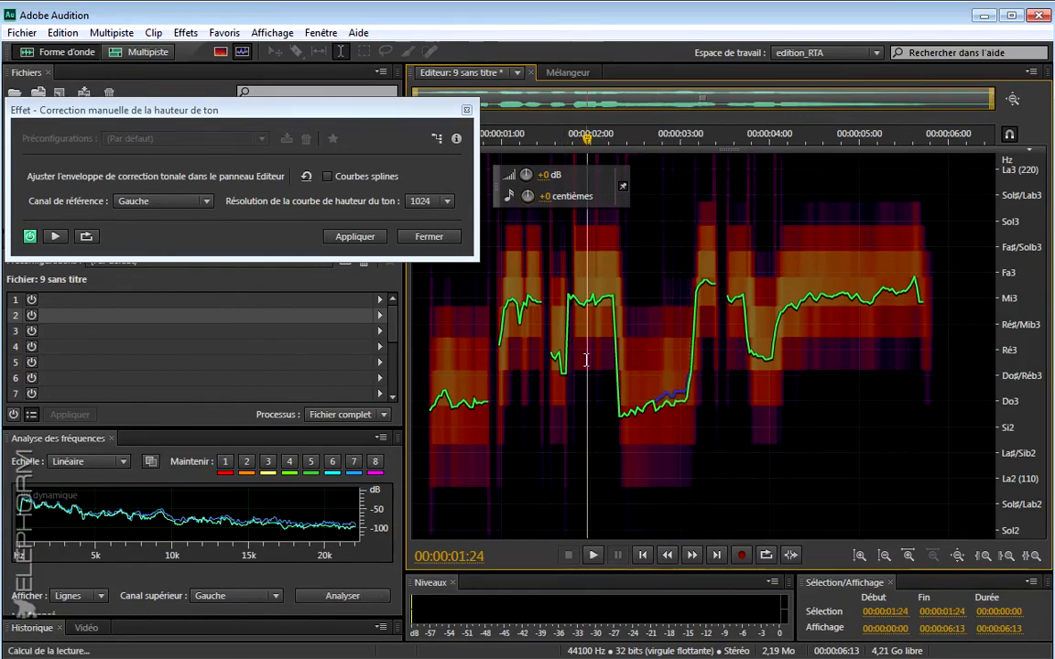
{"action": "key", "text": "space"}
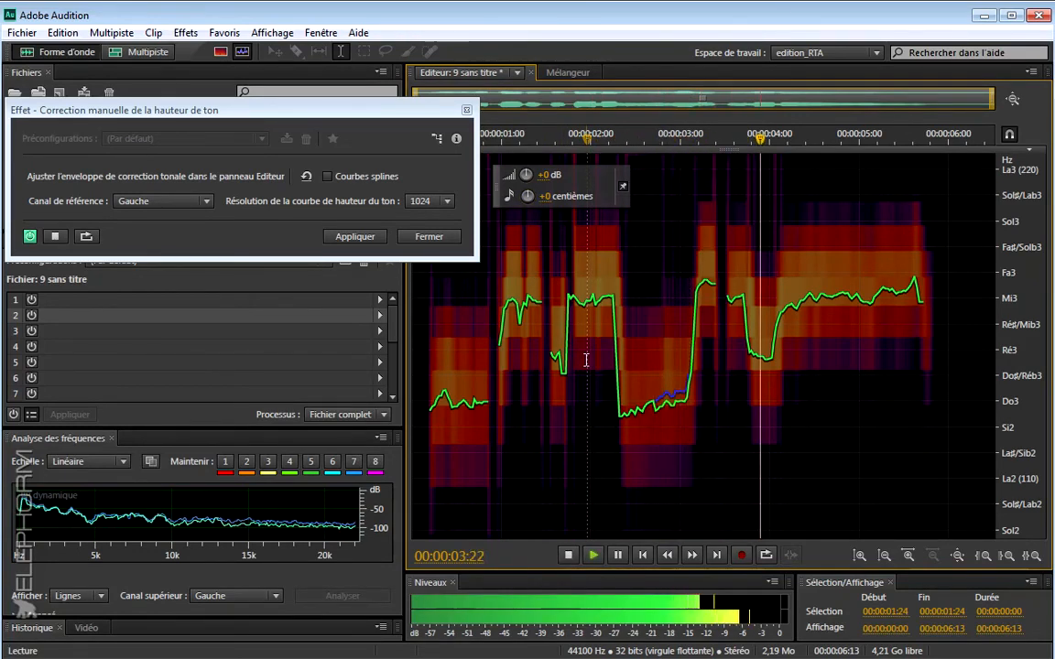
{"action": "key", "text": "space"}
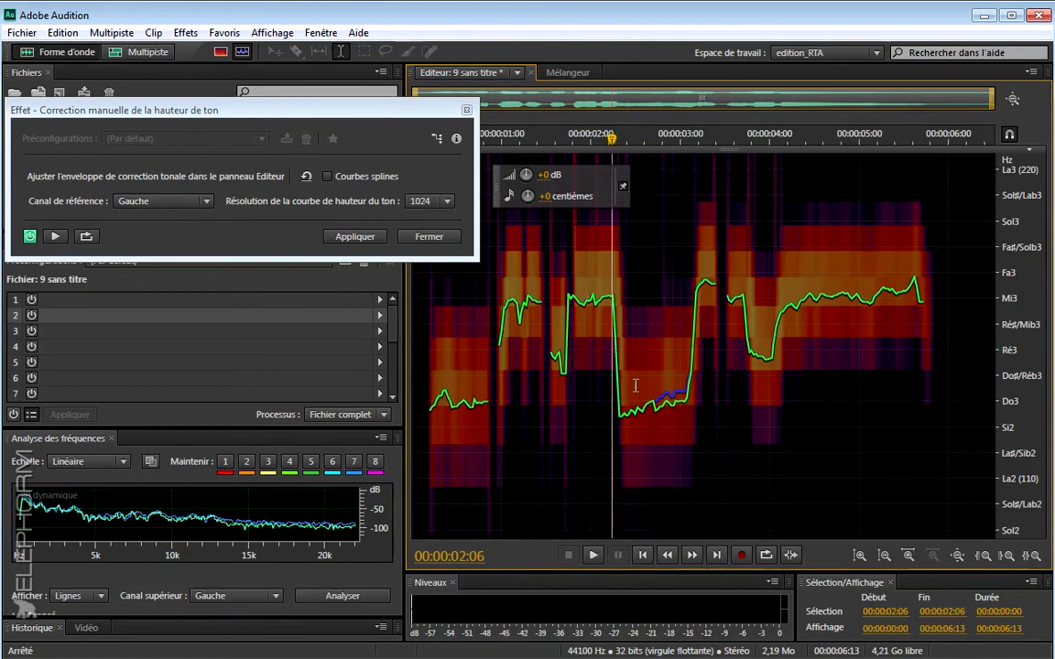